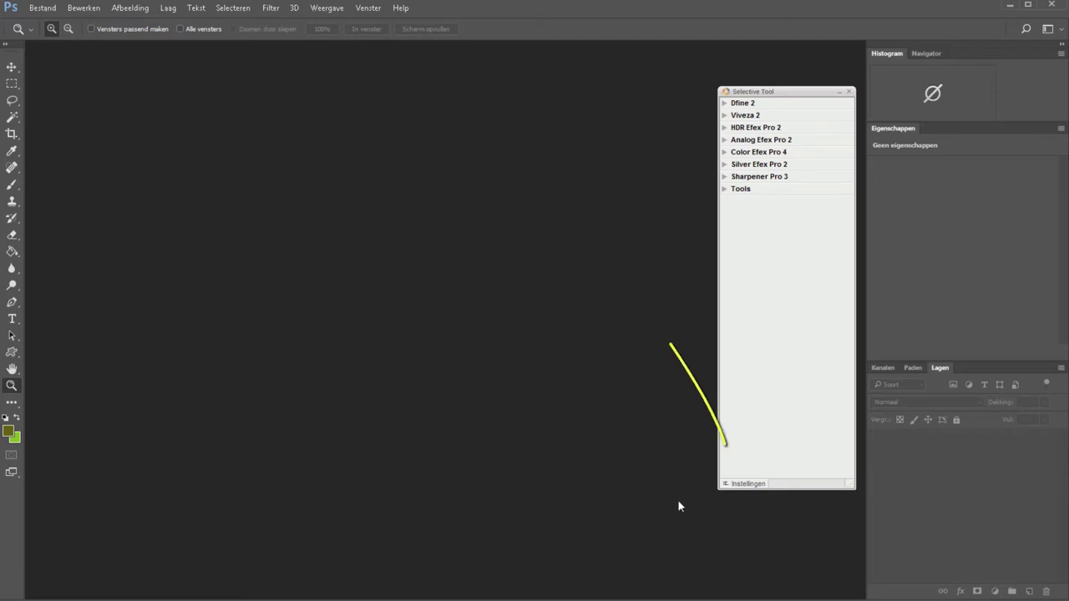
Cancel the Selective Tool settings unchanged and close the Selective Tool panel.
click(729, 484)
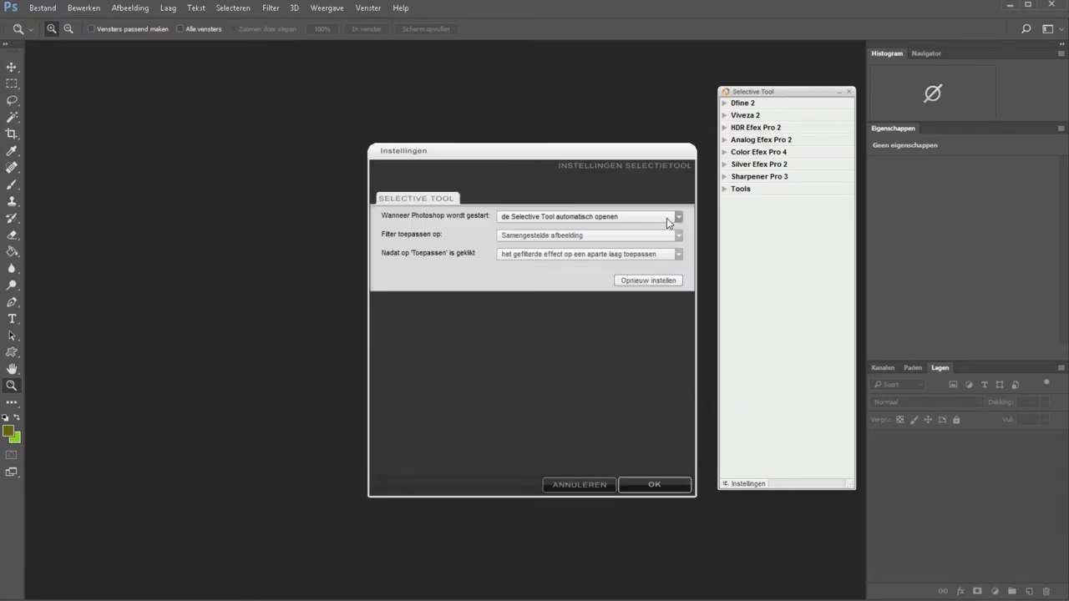
click(590, 484)
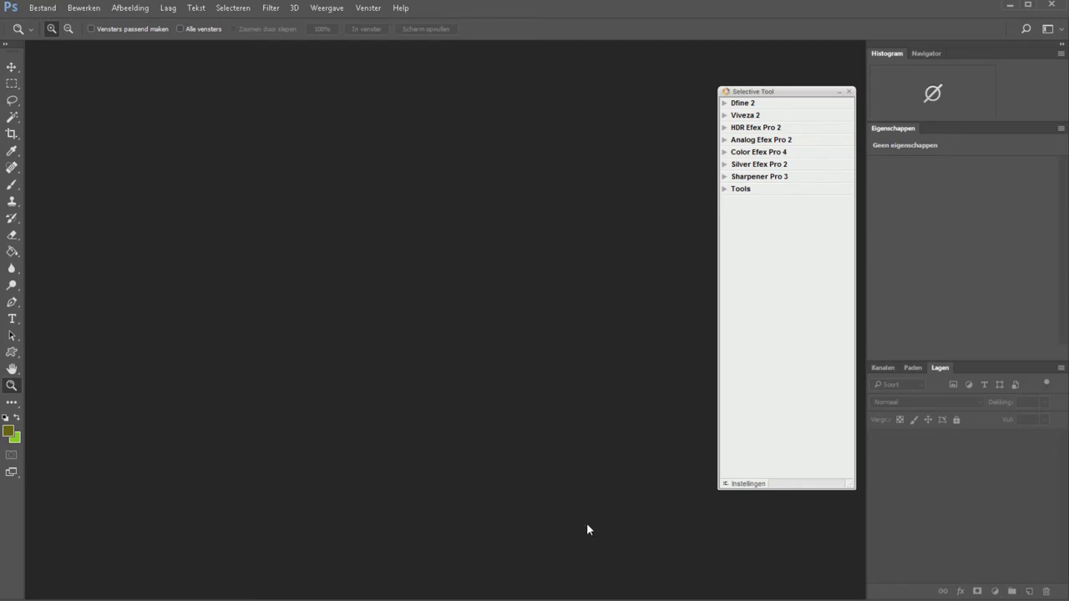
click(271, 7)
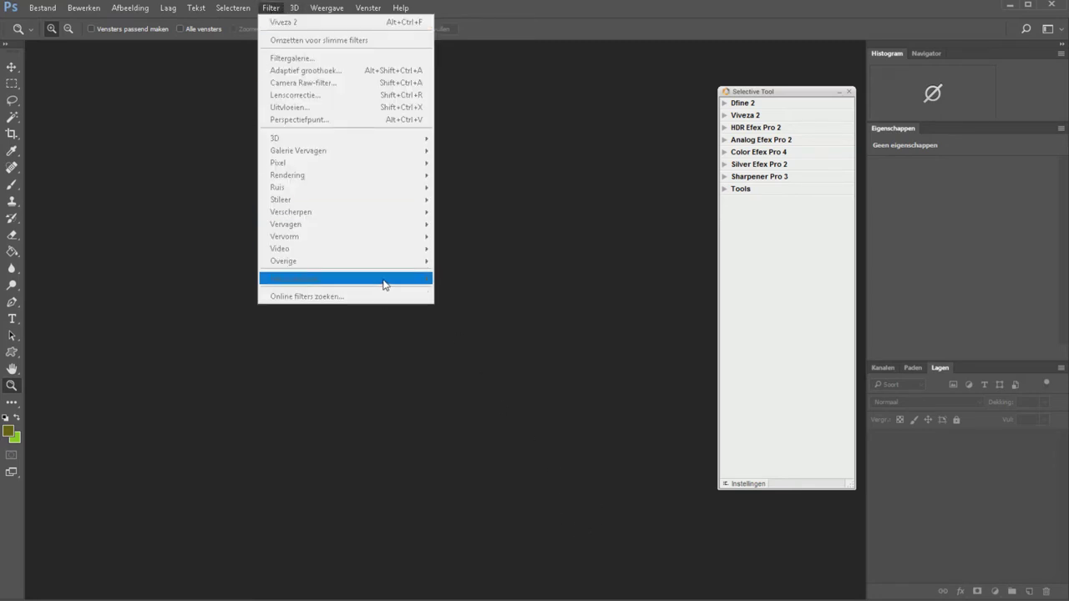
click(496, 226)
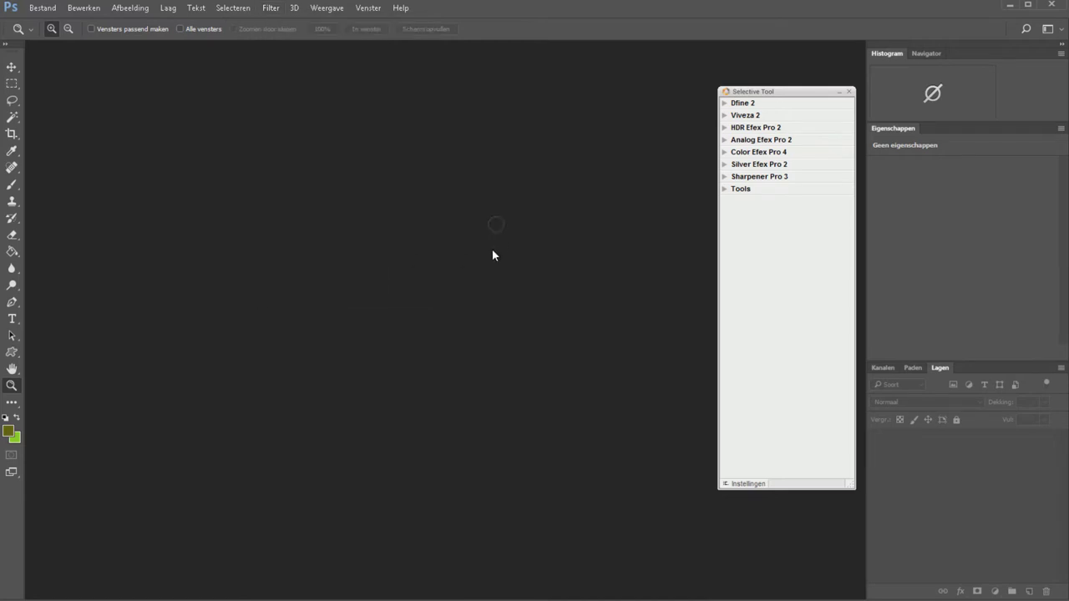
click(849, 92)
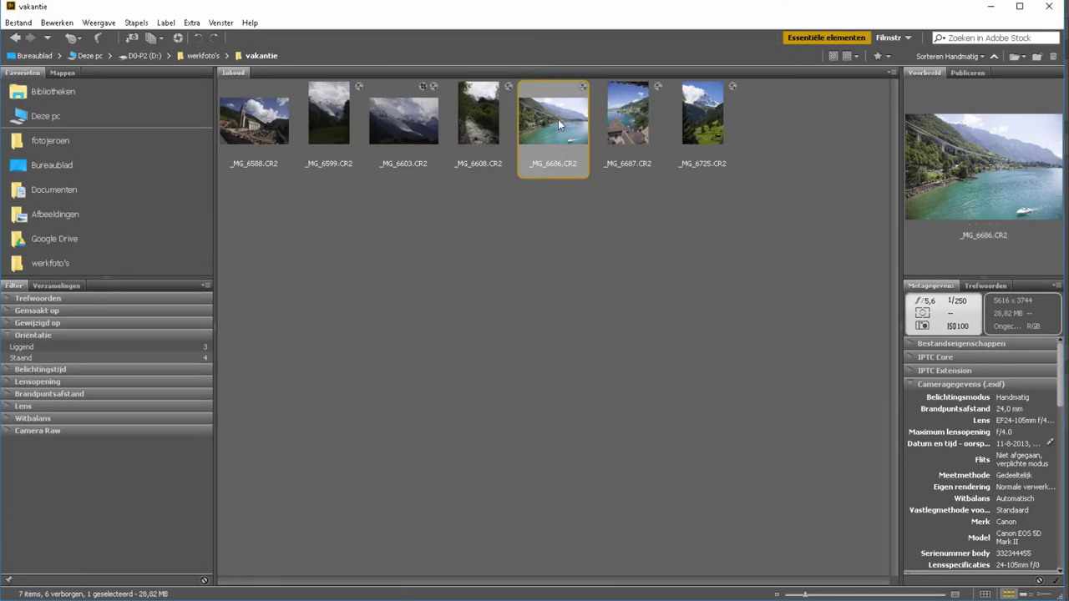
Open _MG_6686.CR2 from Bridge in Photoshop CC 2017 as a Camera Raw smart object.
right_click(558, 122)
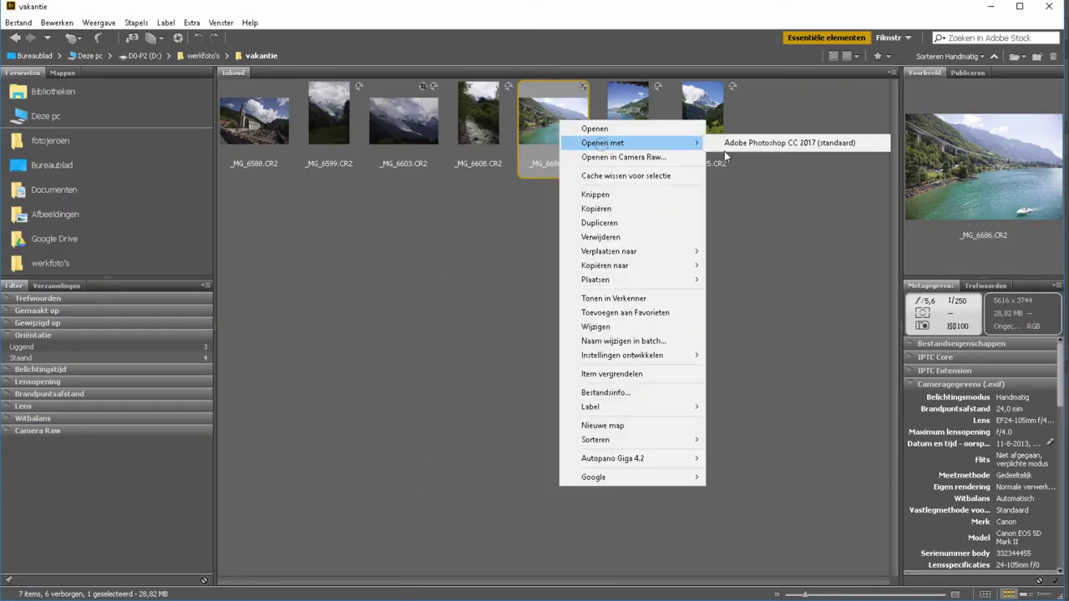
click(725, 147)
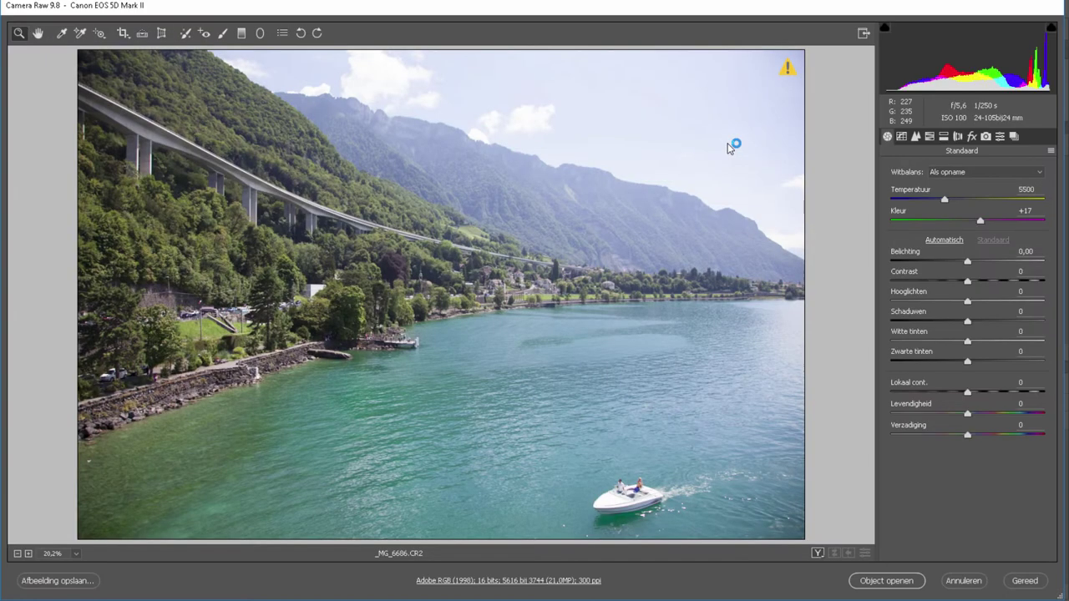
click(902, 582)
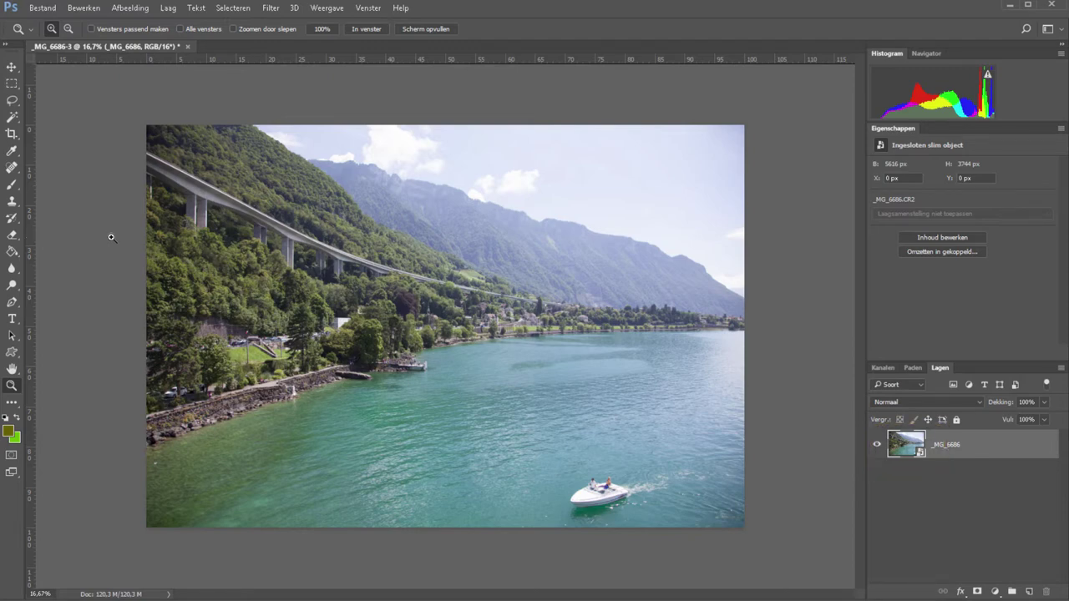
Flatten the photo layer to Achtergrond, then convert it back into smart object Laag 0.
right_click(980, 445)
click(907, 473)
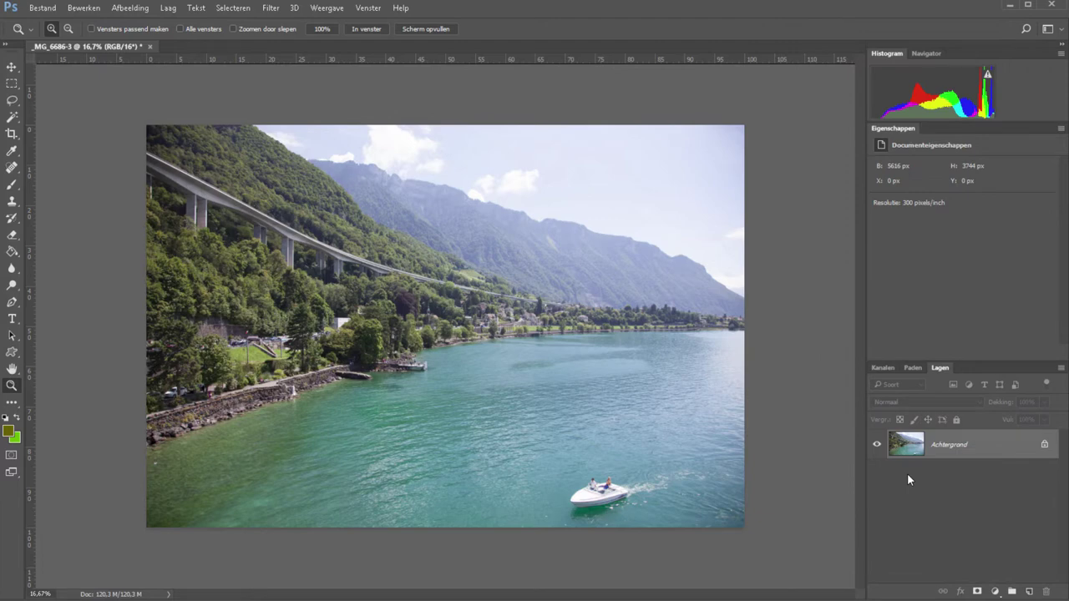
right_click(984, 461)
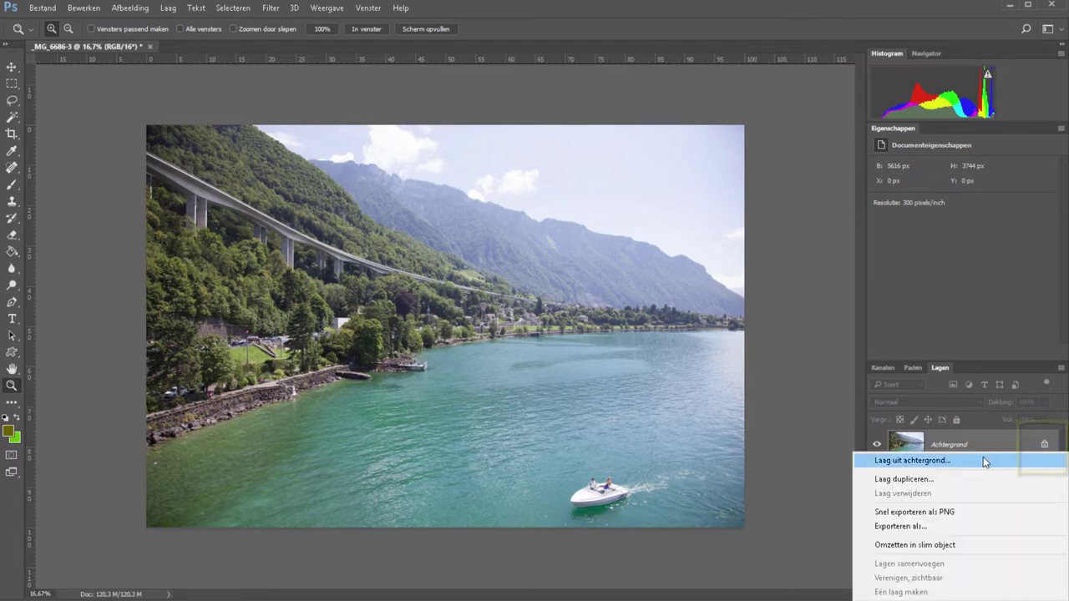
click(962, 545)
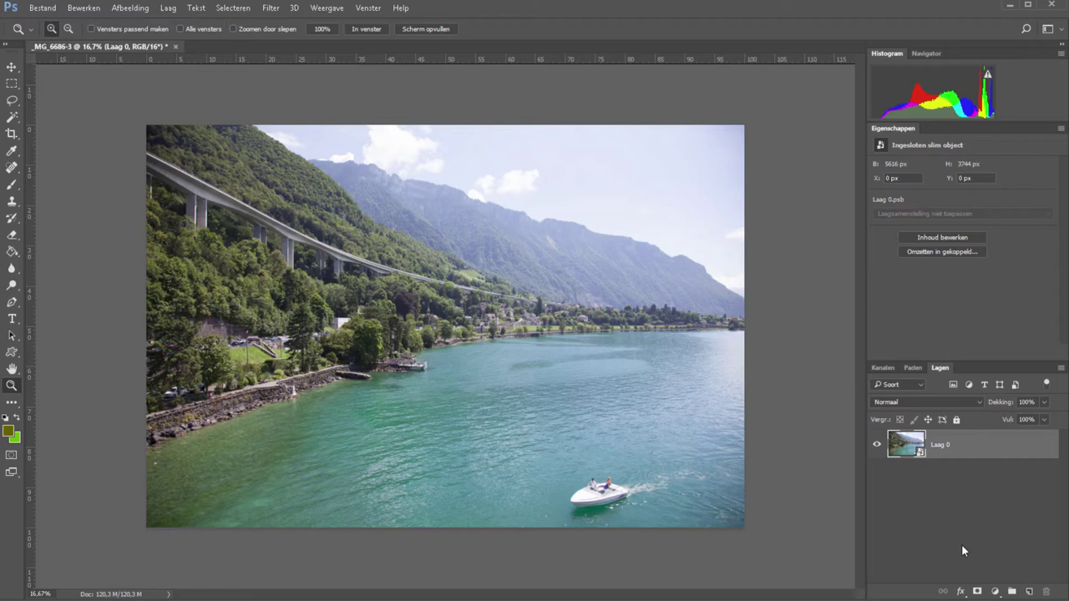
Apply Filter > Nik Collection > Viveza 2 to Laag 0, accepting the smart-filter warning.
click(271, 8)
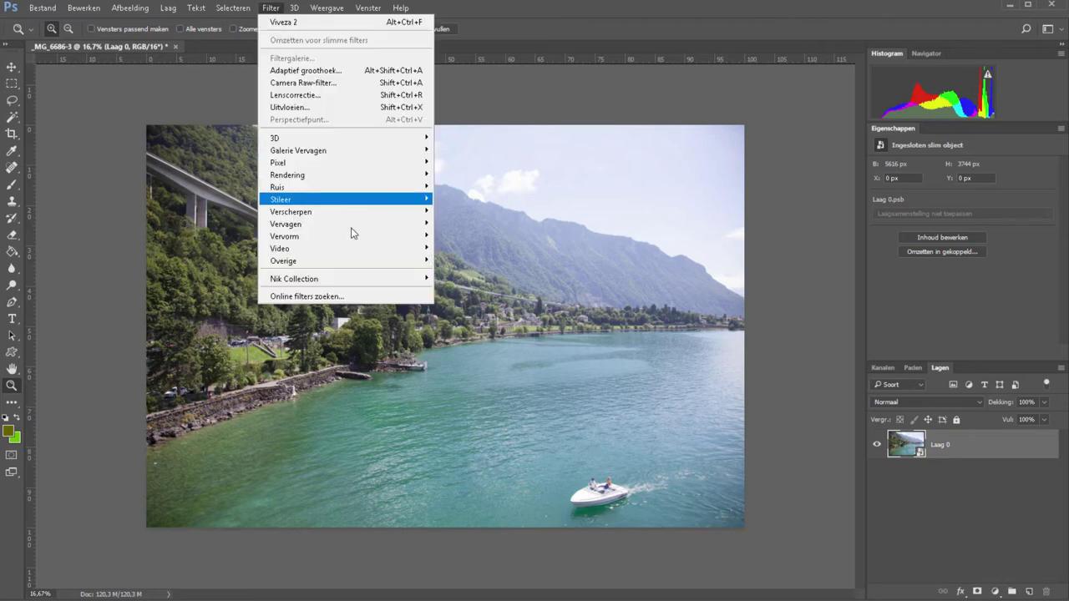
mouse_move(294, 278)
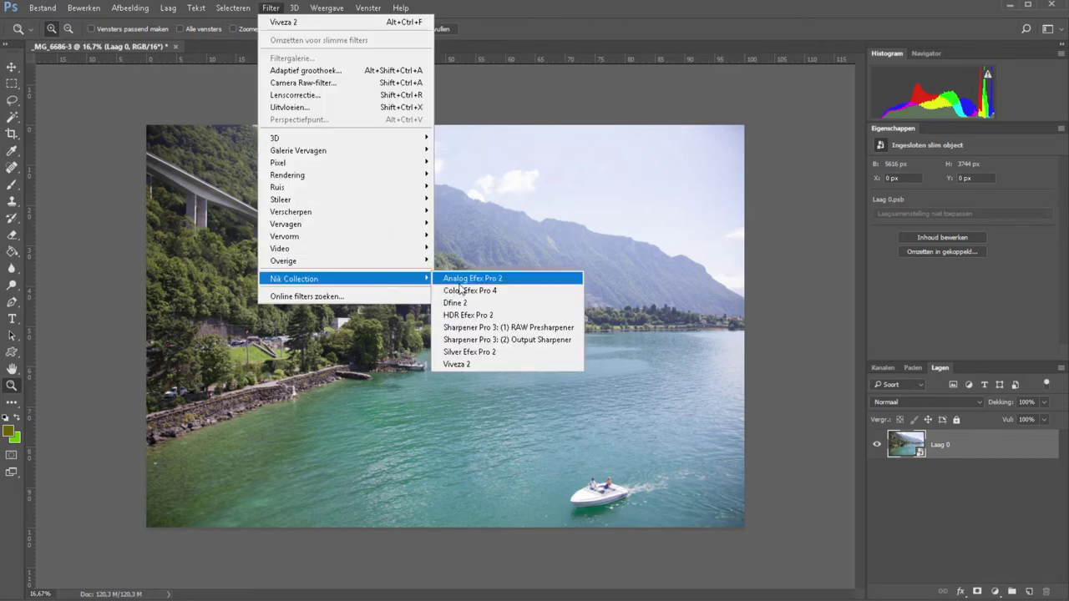
click(480, 366)
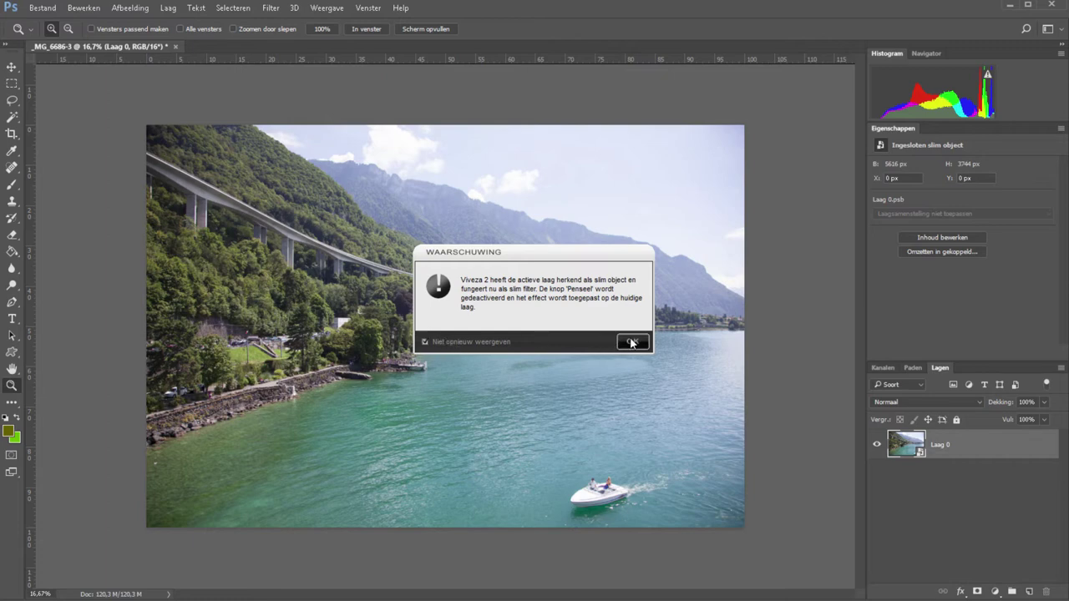
click(632, 342)
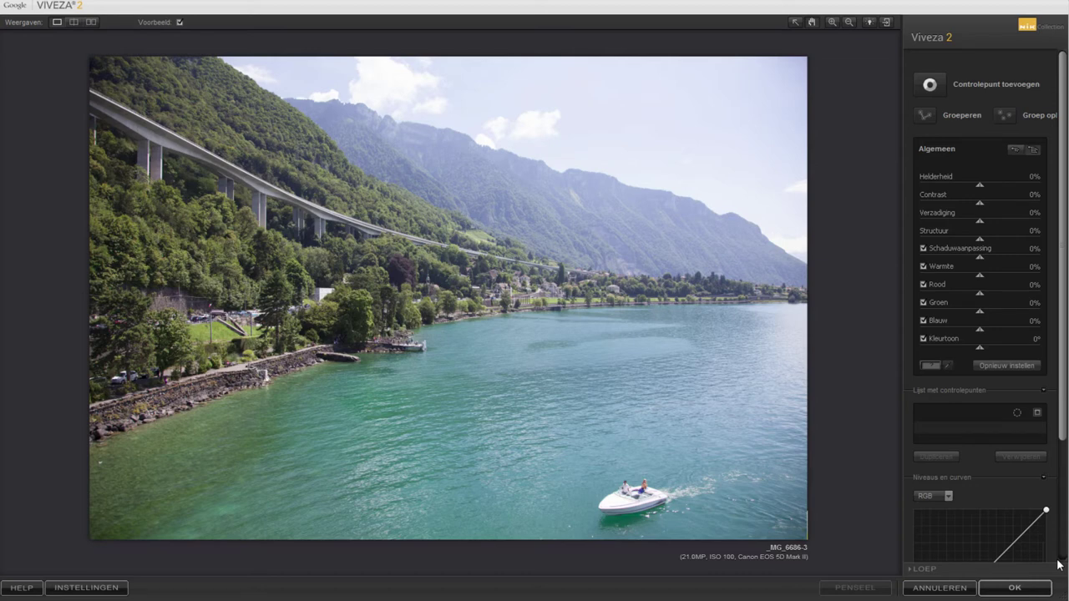
Set Helderheid -7%, Contrast 17%, Verzadiging -7%, Structuur 11%, Schaduwaanpassing -16% and Warmte 2%.
click(979, 184)
mouse_move(980, 183)
mouse_down()
mouse_move(991, 204)
mouse_move(970, 224)
mouse_move(1034, 241)
mouse_up()
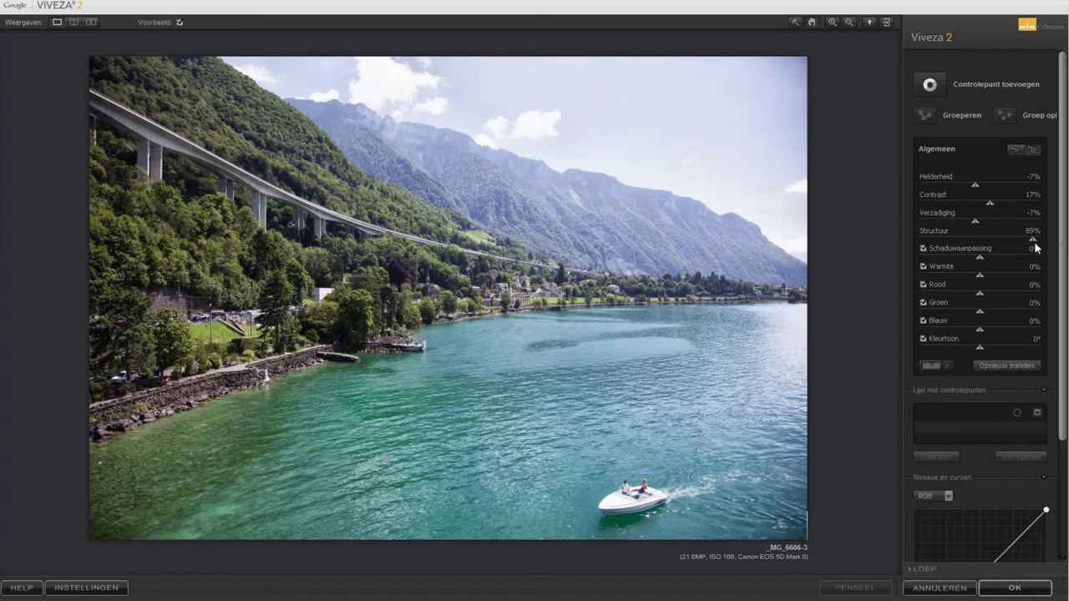
mouse_move(1036, 246)
mouse_down()
mouse_move(950, 240)
mouse_move(995, 244)
mouse_up()
mouse_move(988, 249)
mouse_down()
mouse_move(970, 259)
mouse_move(982, 277)
mouse_up()
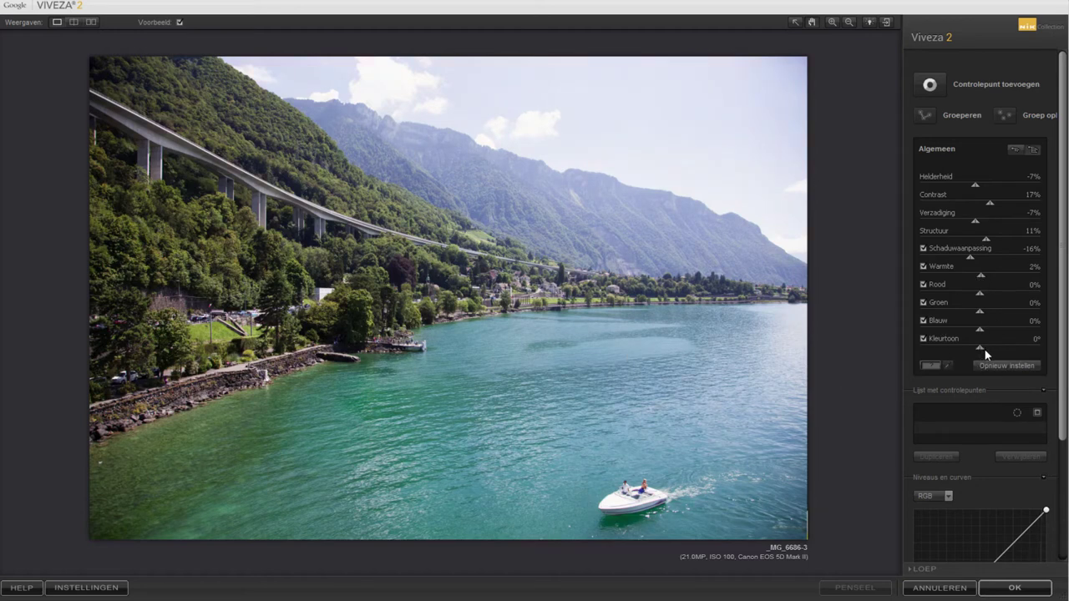
Reset Kleurtoon to 0 and try a tone-curve point, leaving the curve straight.
mouse_move(981, 349)
mouse_down()
mouse_move(1012, 349)
mouse_move(957, 350)
mouse_up()
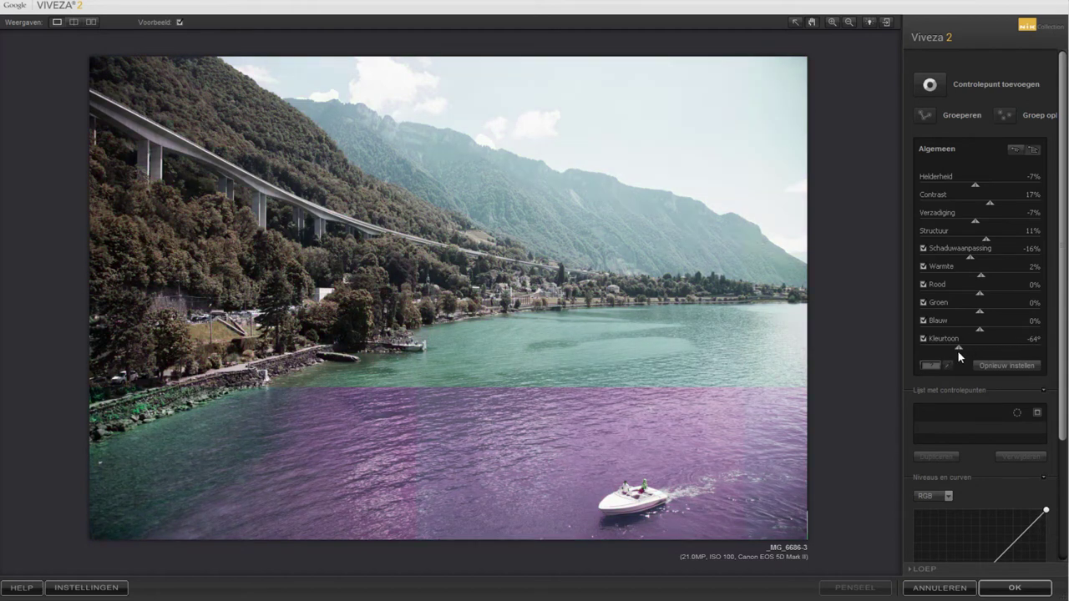
click(1029, 340)
text(0)
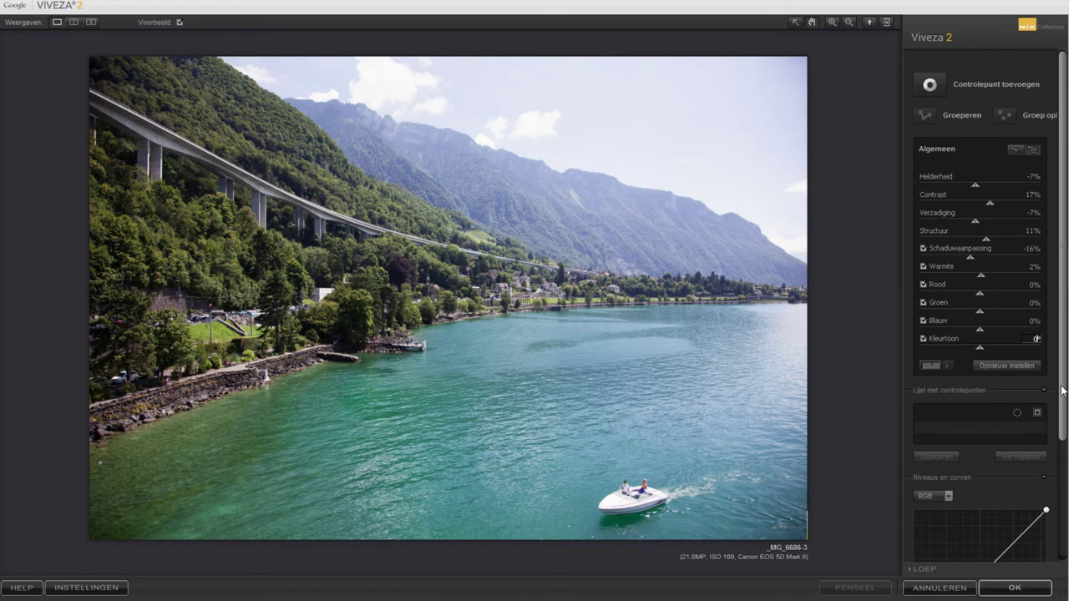
drag(1063, 389, 1064, 516)
click(941, 499)
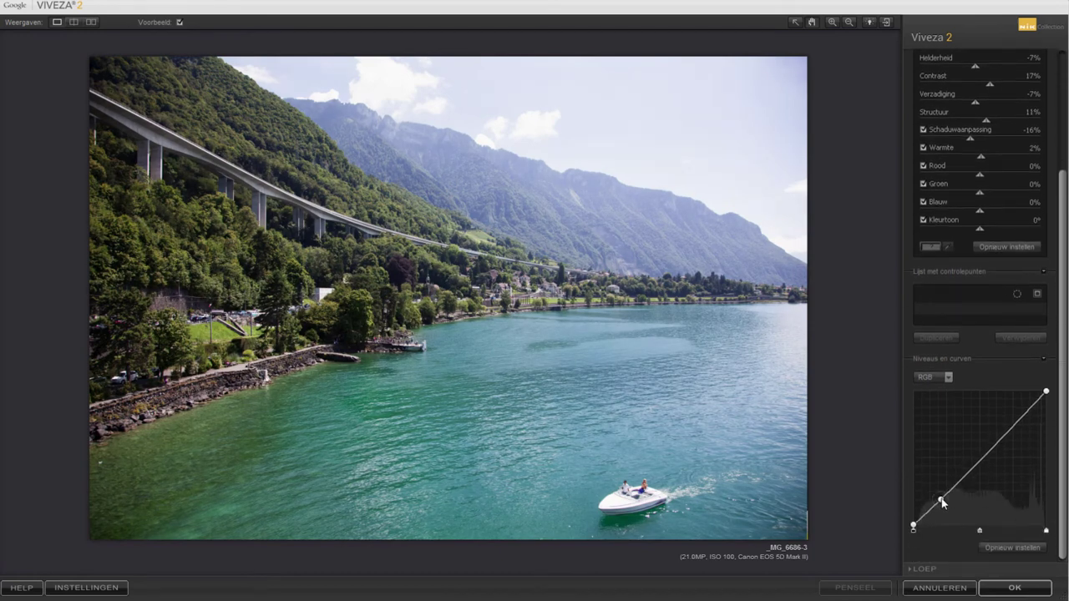
mouse_move(942, 501)
mouse_down()
mouse_move(955, 507)
mouse_move(949, 582)
mouse_up()
scroll(1034, 142, up, 3)
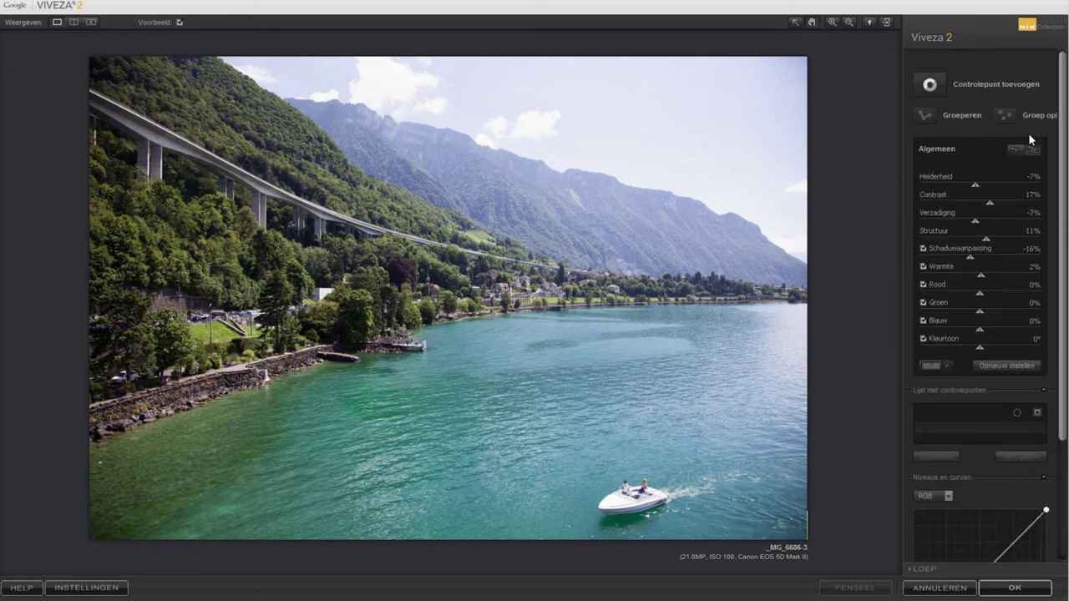
Compare the edits in a split before/after preview, then return to the single full view.
click(72, 24)
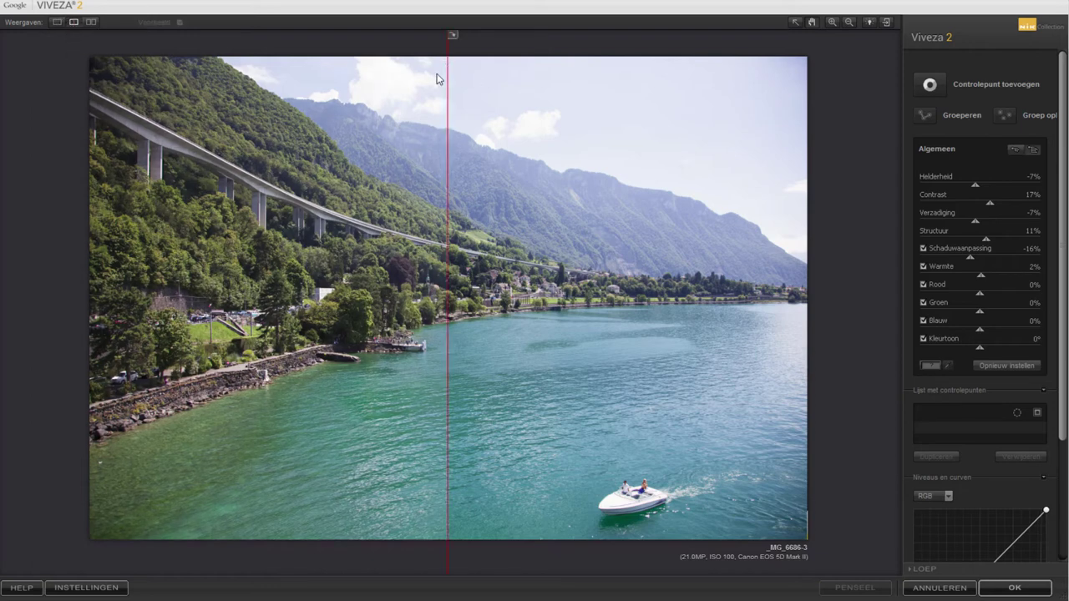
mouse_move(446, 80)
mouse_down()
mouse_move(749, 117)
mouse_move(389, 142)
mouse_move(150, 179)
mouse_up()
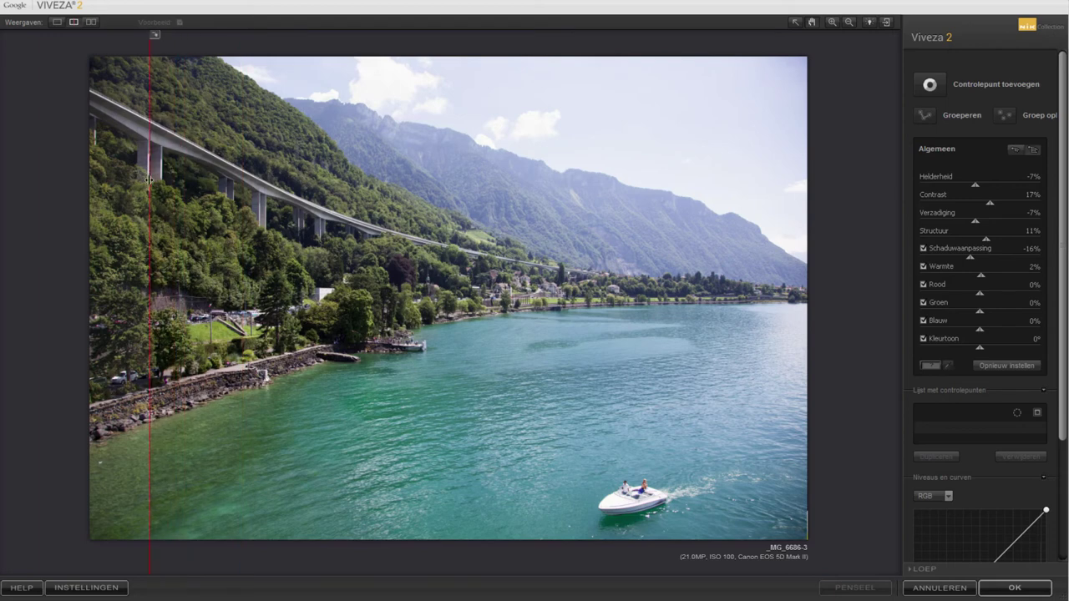
click(56, 22)
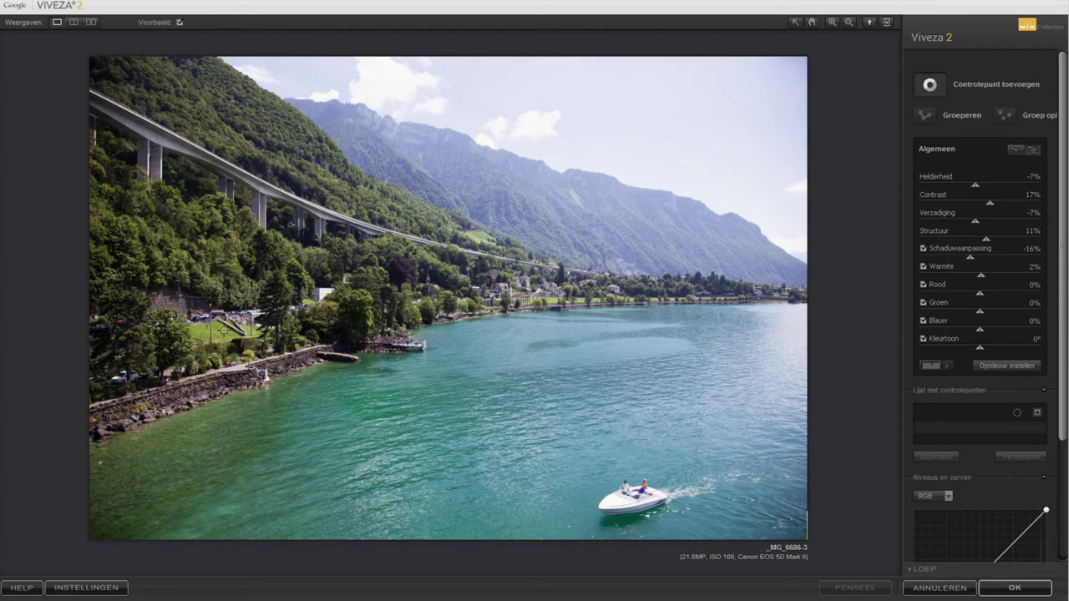
Place a control point on the shore houses and shrink its reach to 7%.
click(223, 331)
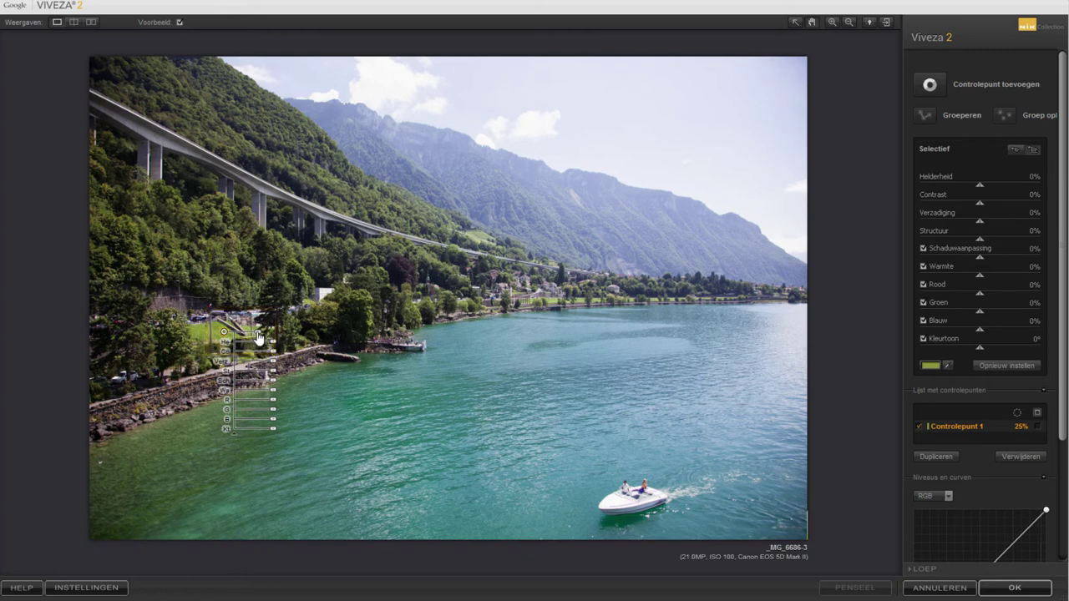
drag(254, 337, 251, 340)
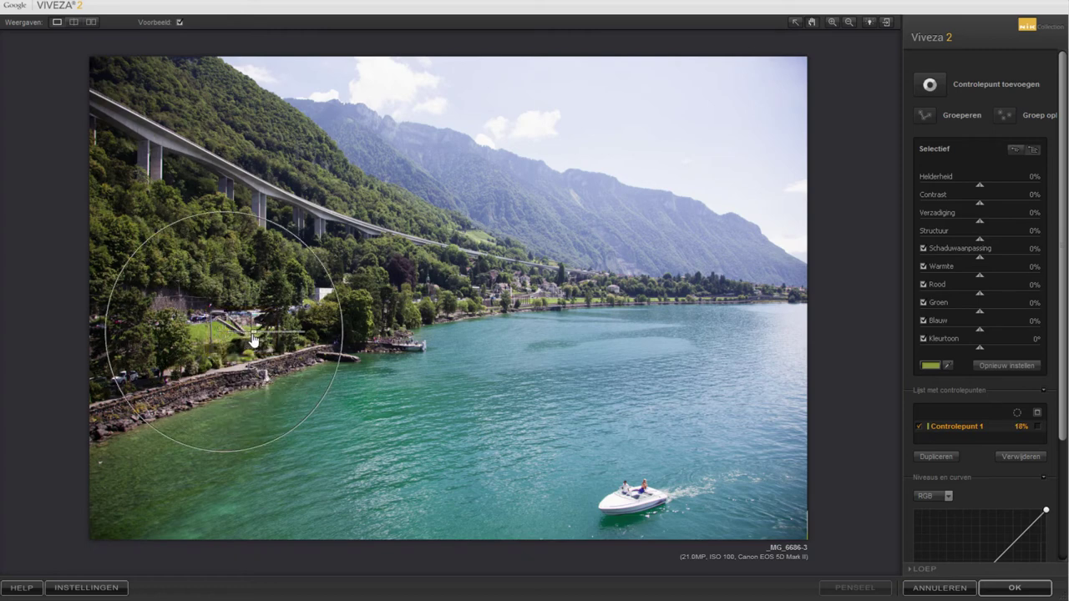
drag(252, 340, 248, 343)
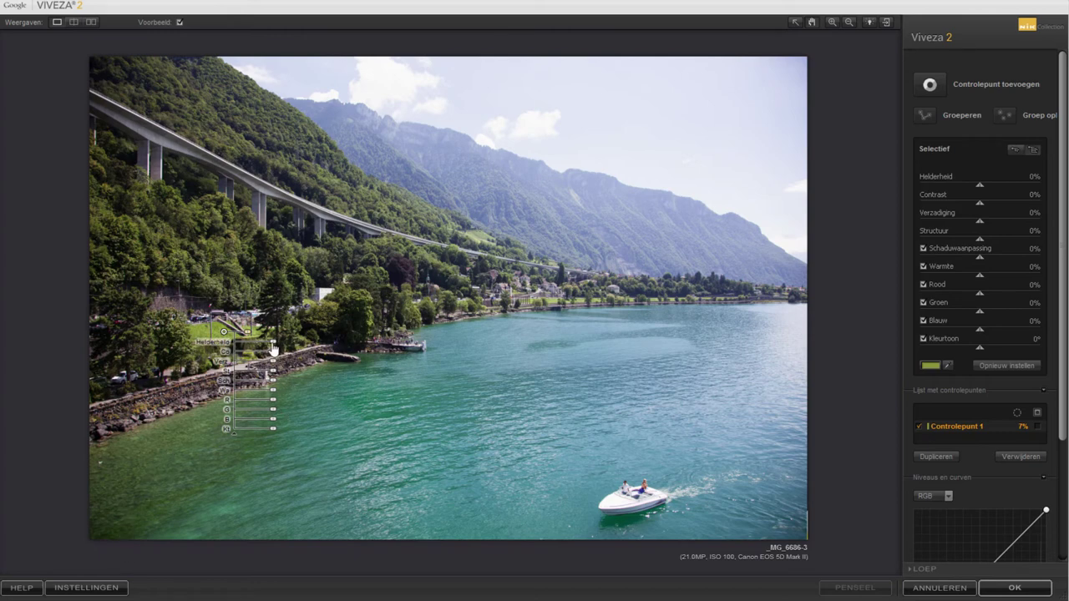
drag(273, 343, 304, 360)
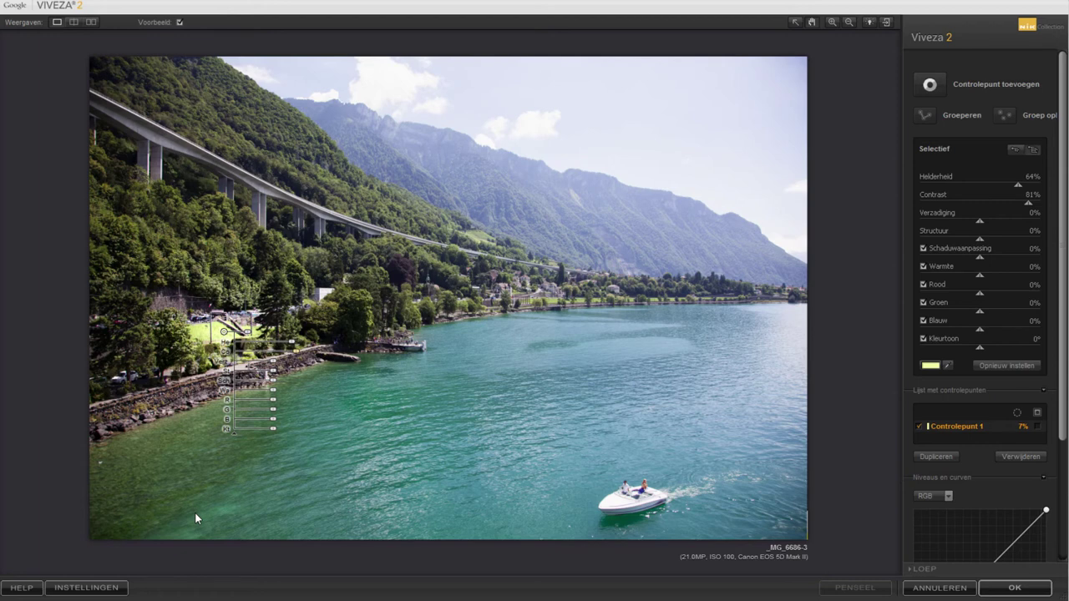
Give the shore point Helderheid -19%, Contrast 17%, Verzadiging -8%, and add a boat point.
drag(1016, 184, 979, 185)
double_click(1027, 203)
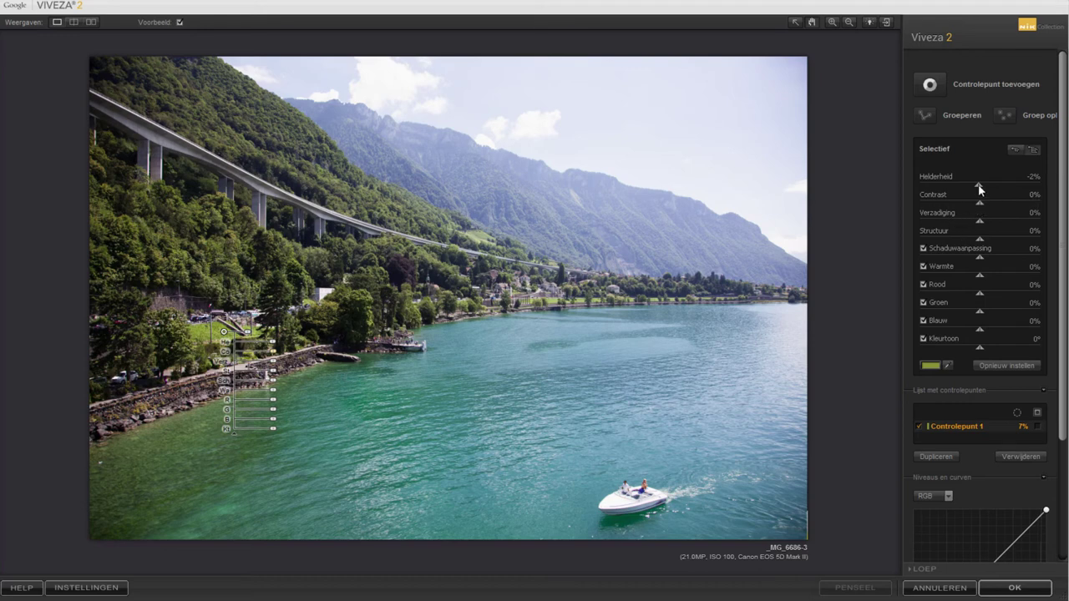
mouse_move(977, 186)
mouse_down()
mouse_move(969, 185)
mouse_move(990, 204)
mouse_move(974, 221)
mouse_up()
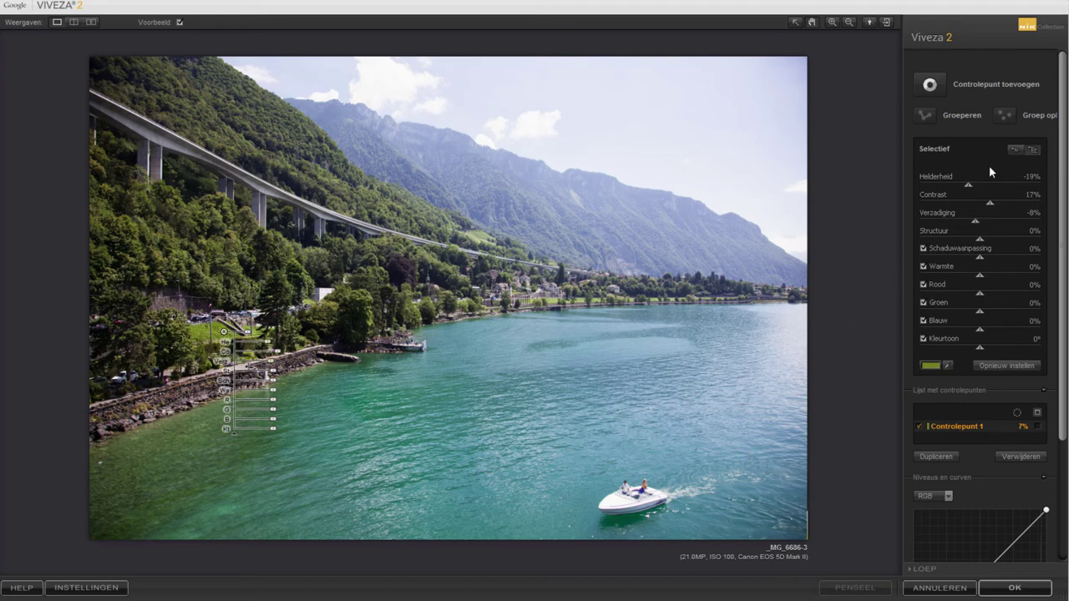
click(937, 89)
click(634, 497)
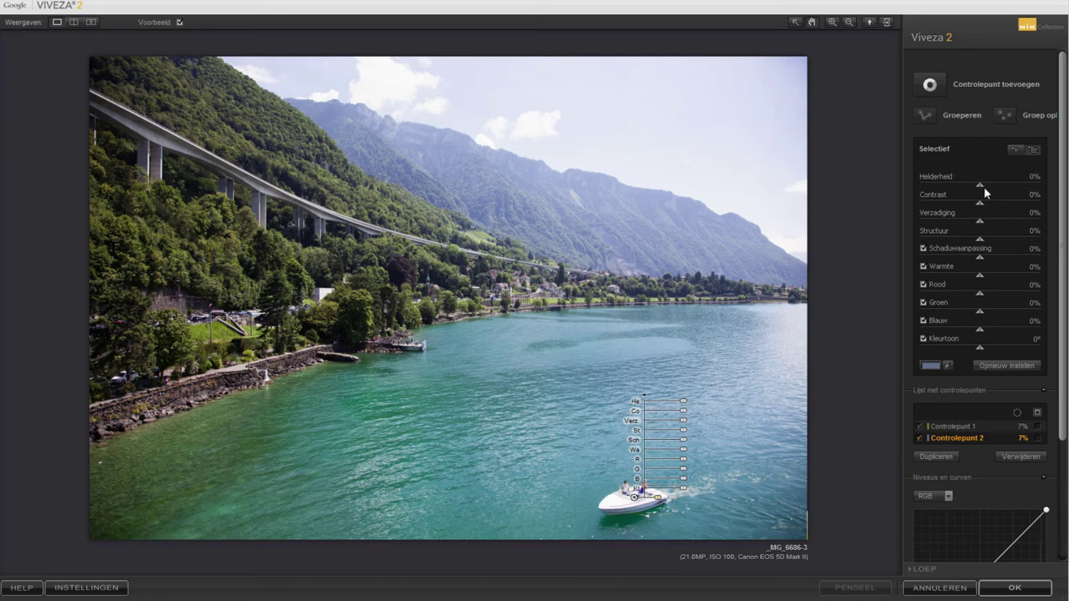
Brighten the boat point to Helderheid 35%, Contrast 14%, compare it, and show the selection mask.
mouse_move(982, 185)
mouse_down()
mouse_move(1005, 191)
mouse_move(989, 207)
mouse_up()
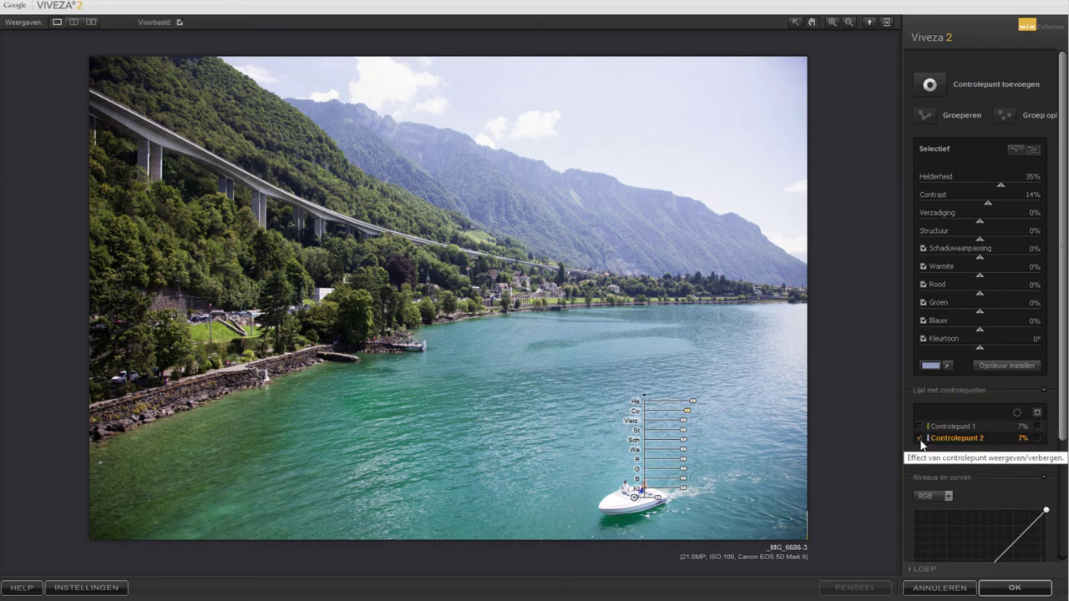
click(919, 439)
click(920, 438)
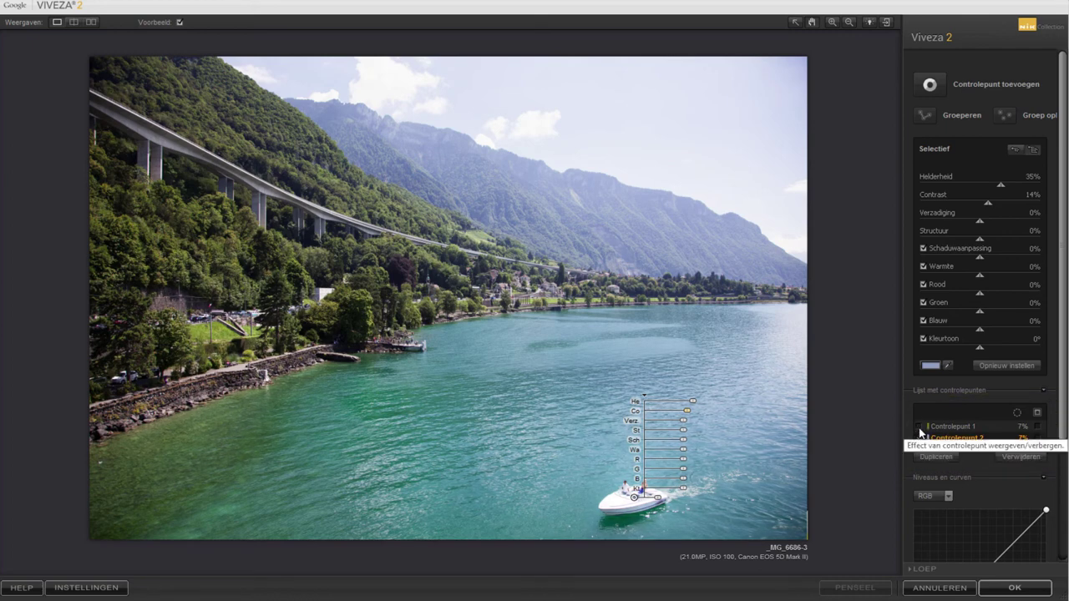
click(920, 427)
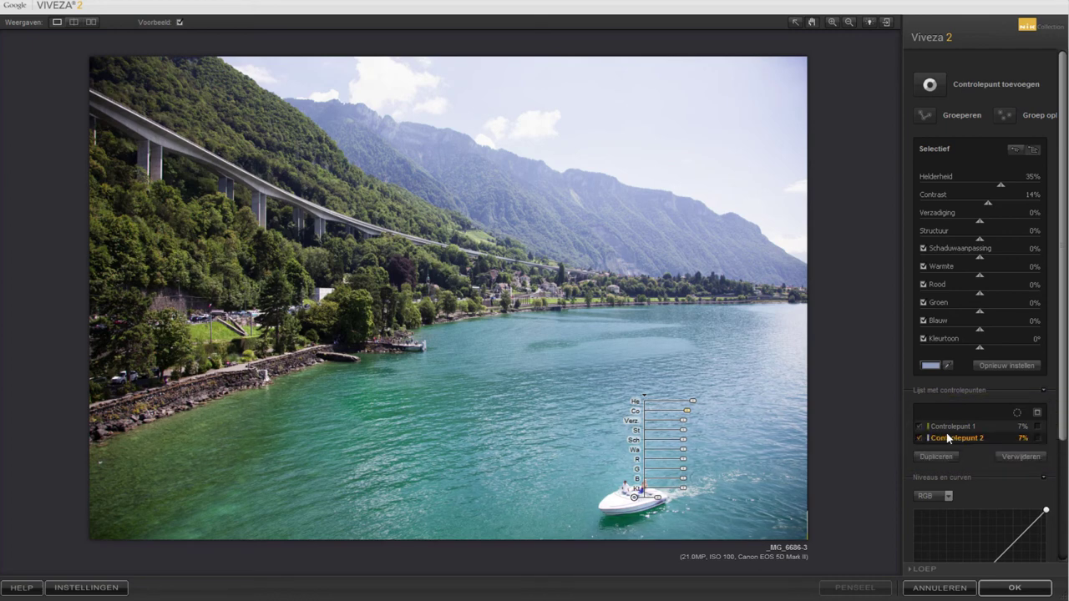
click(1019, 412)
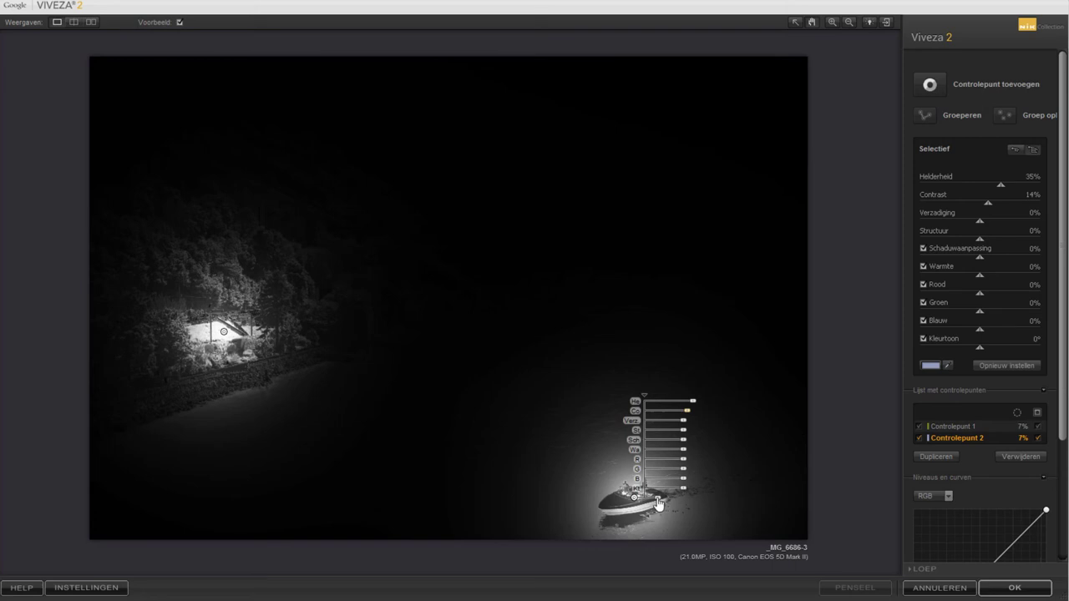
Shrink the boat and shore control points to 2% and hide the selection mask.
drag(657, 502, 653, 499)
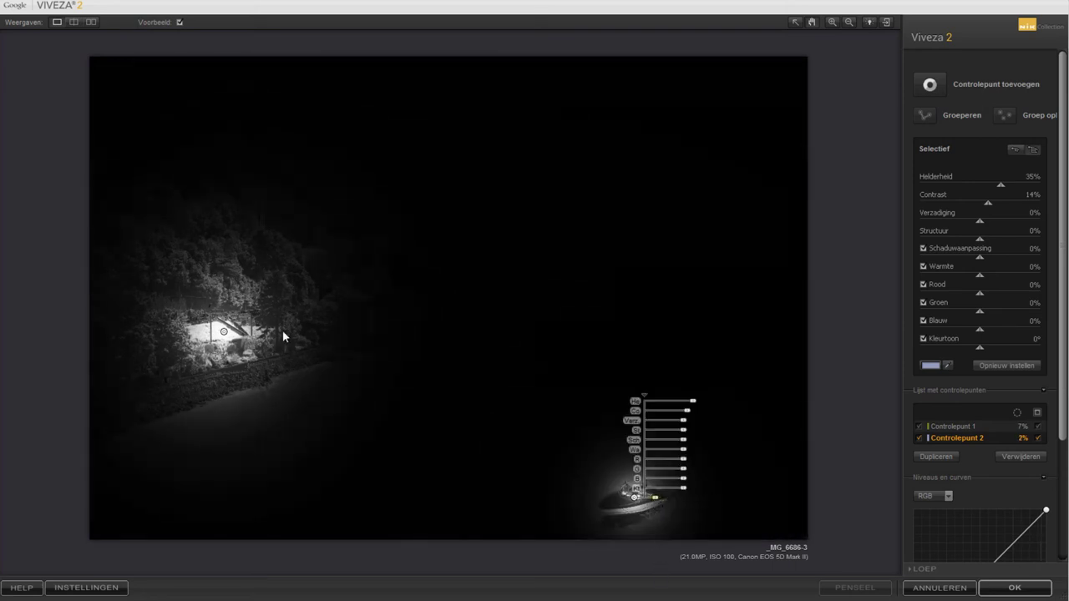
click(223, 331)
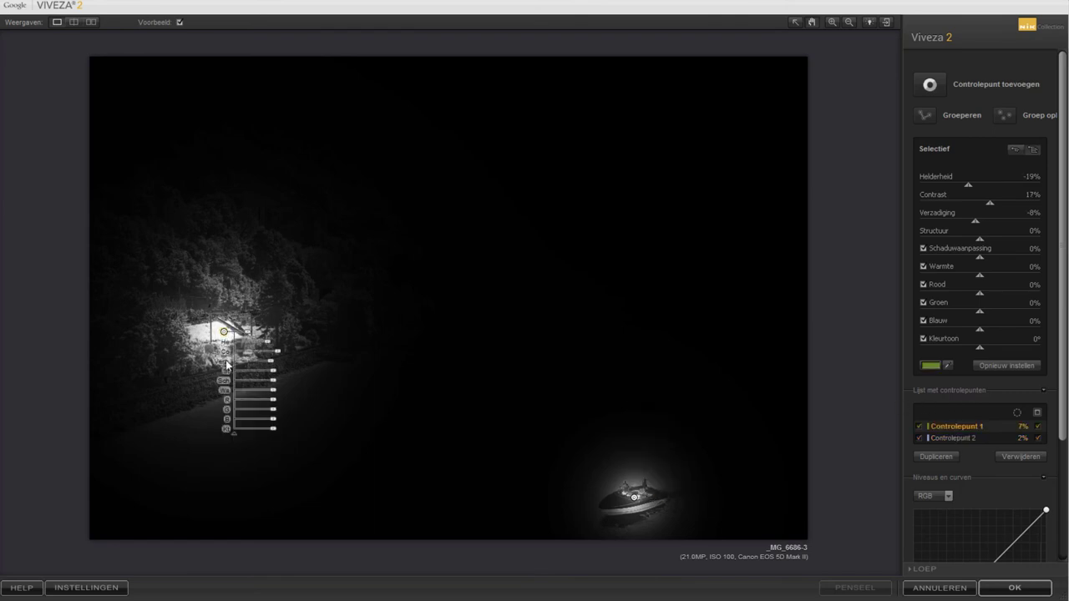
click(955, 438)
click(958, 426)
drag(249, 337, 246, 336)
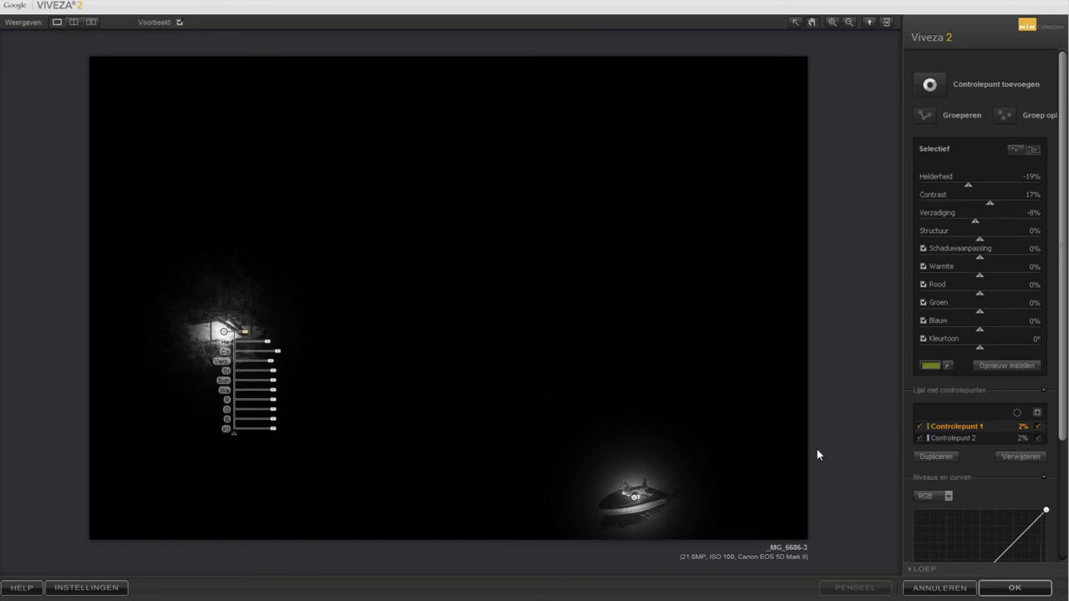
click(1037, 416)
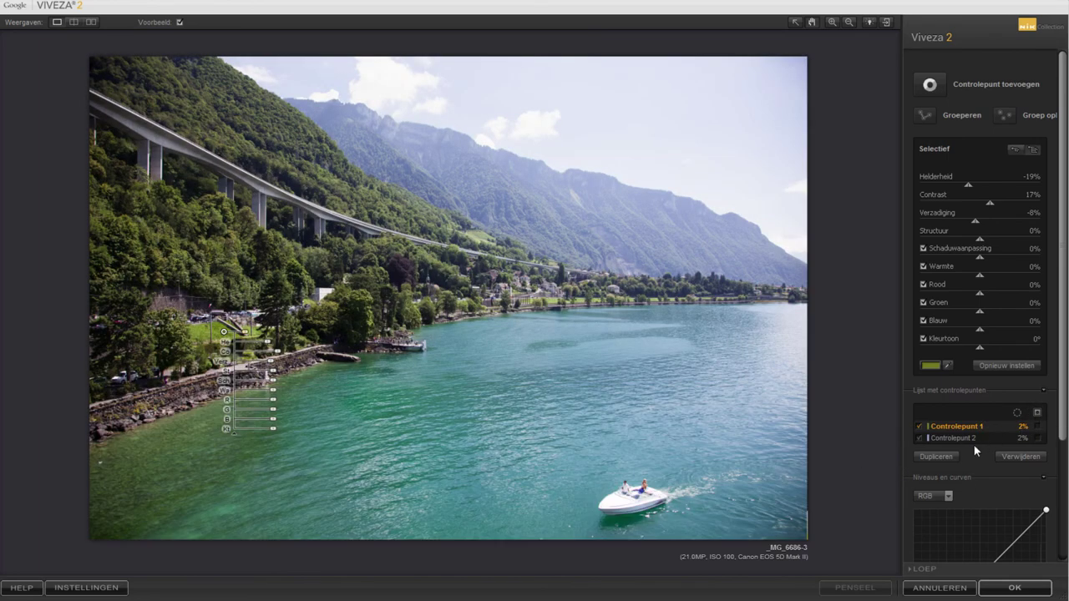
Accept the Viveza 2 edits so they apply as a smart filter on Laag 0.
click(1015, 588)
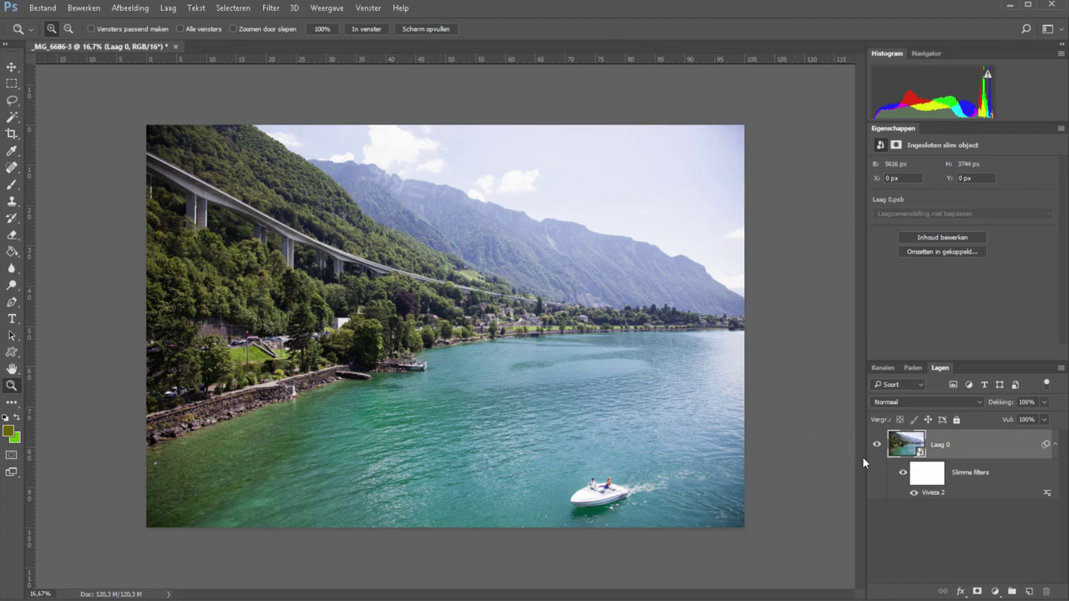
Reopen the Viveza 2 smart filter, delete boat control point Controlepunt 2, and reapply the filter.
double_click(934, 493)
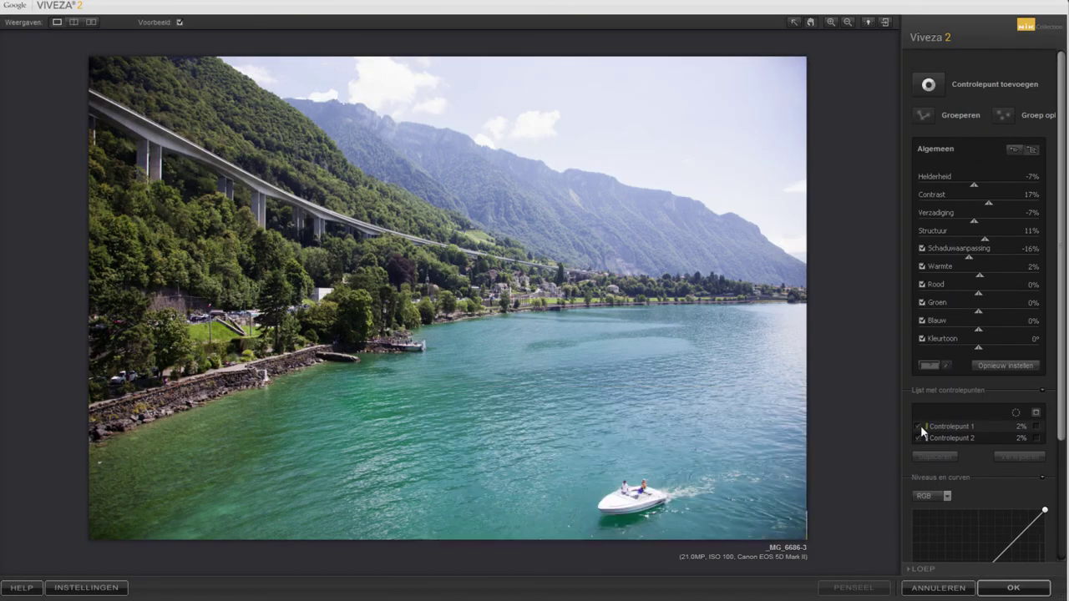
click(958, 439)
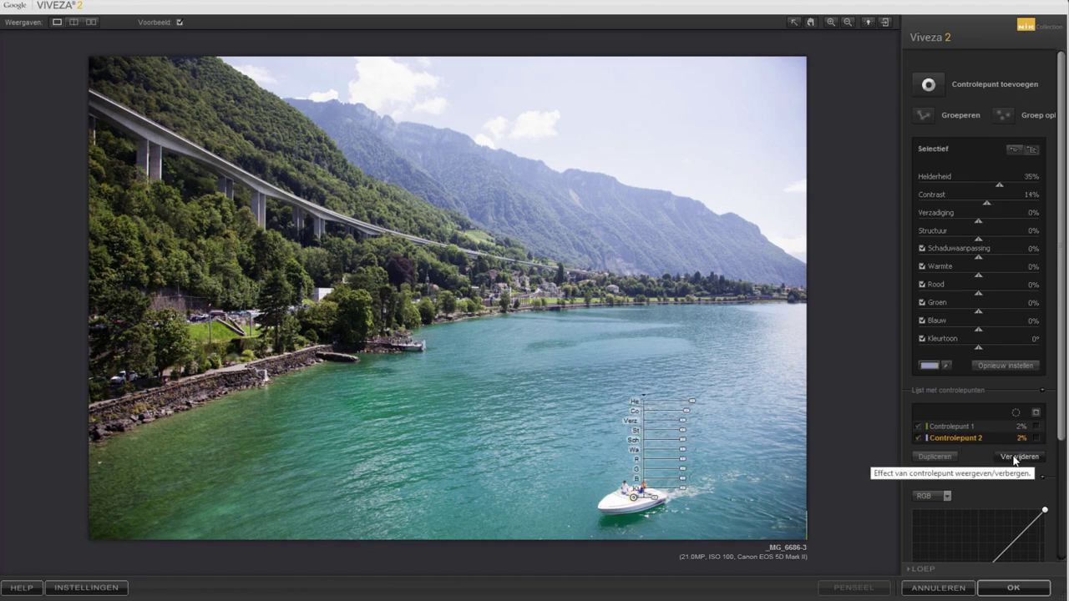
click(1015, 456)
click(1033, 588)
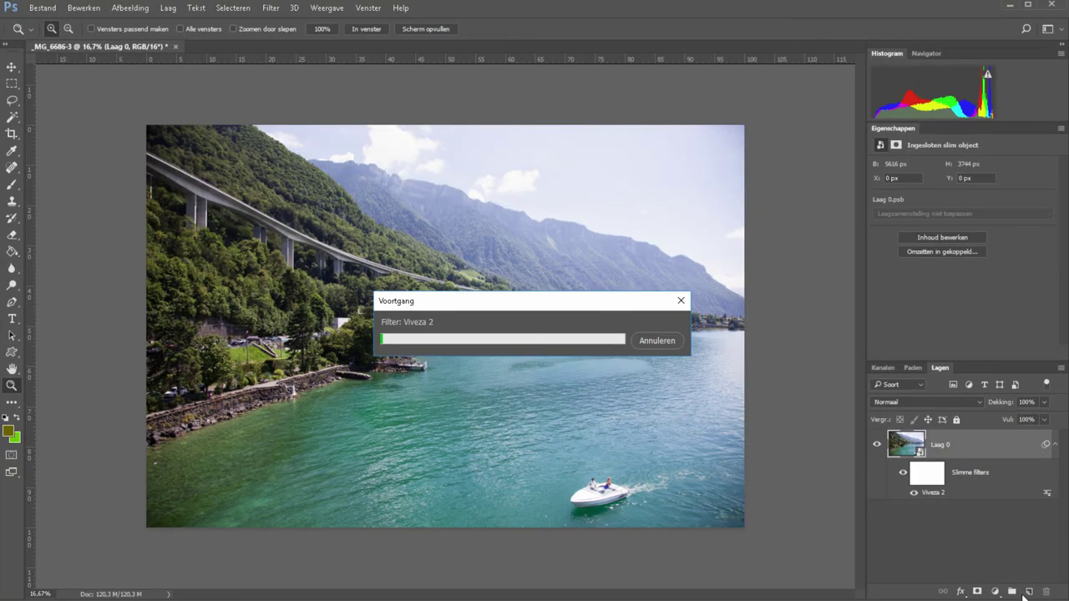